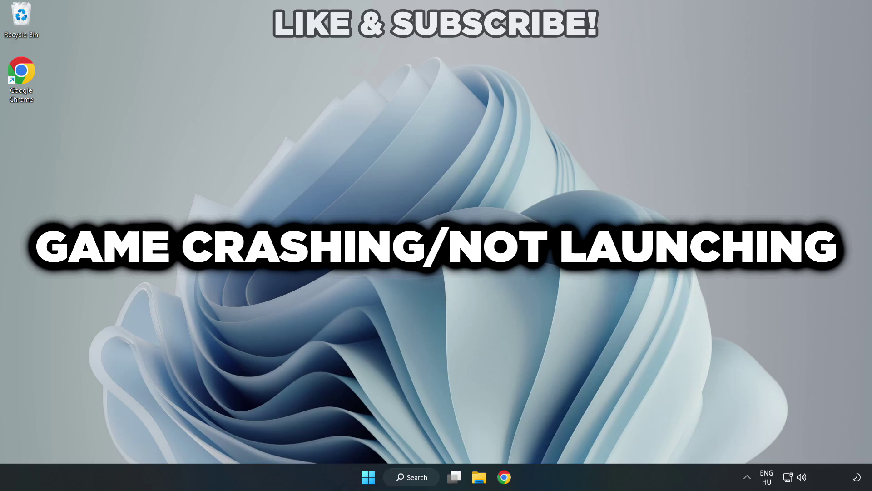
# Search Windows for 'device manager' and launch Device Manager from the results
pyautogui.click(415, 478)
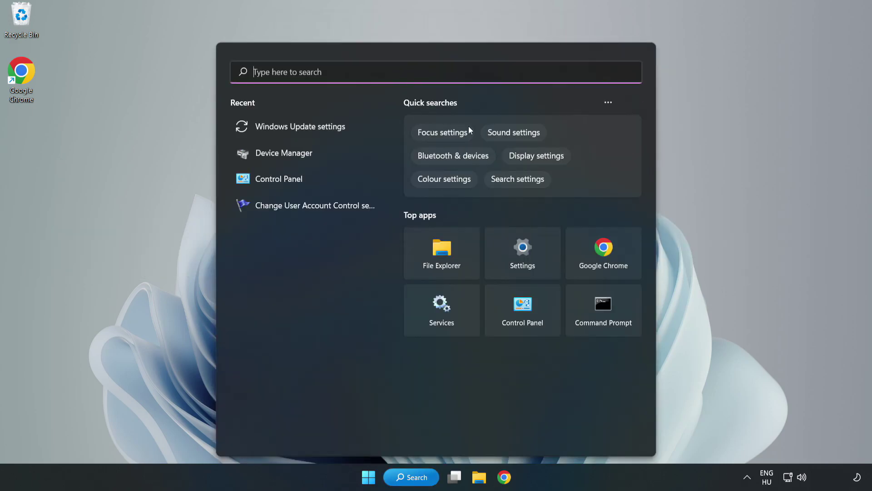
pyautogui.write('device m')
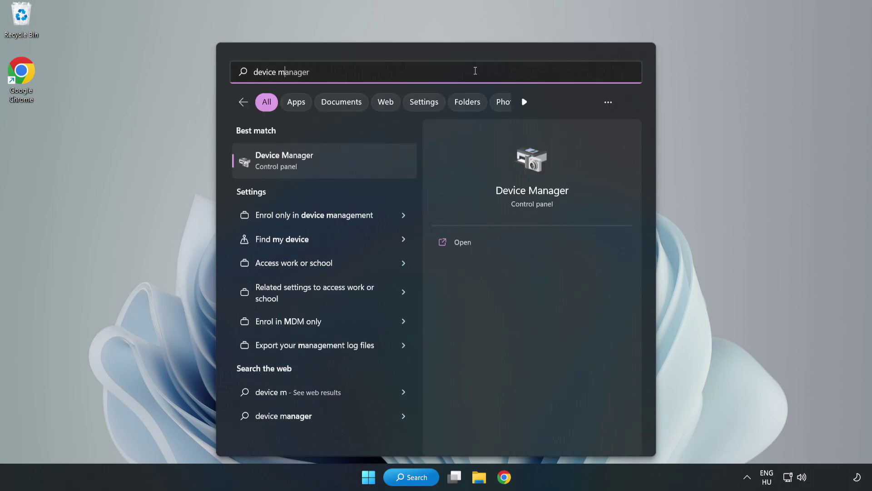
pyautogui.write('anager')
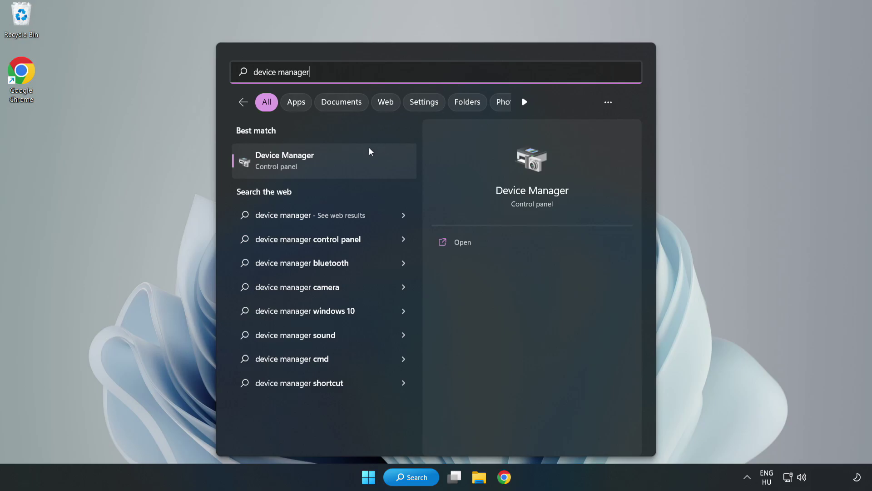
pyautogui.click(324, 166)
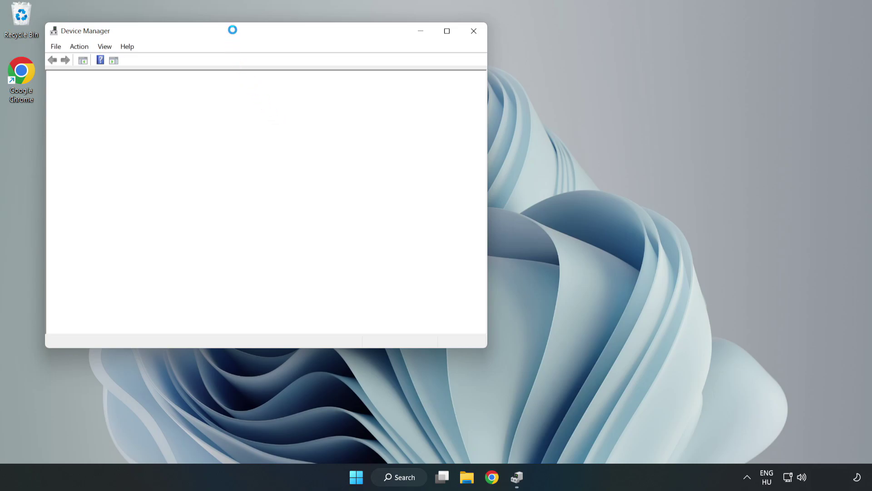
# Search automatically for a newer VMware SVGA 3D driver; the best one is already installed
pyautogui.moveTo(233, 33); pyautogui.dragTo(389, 78)
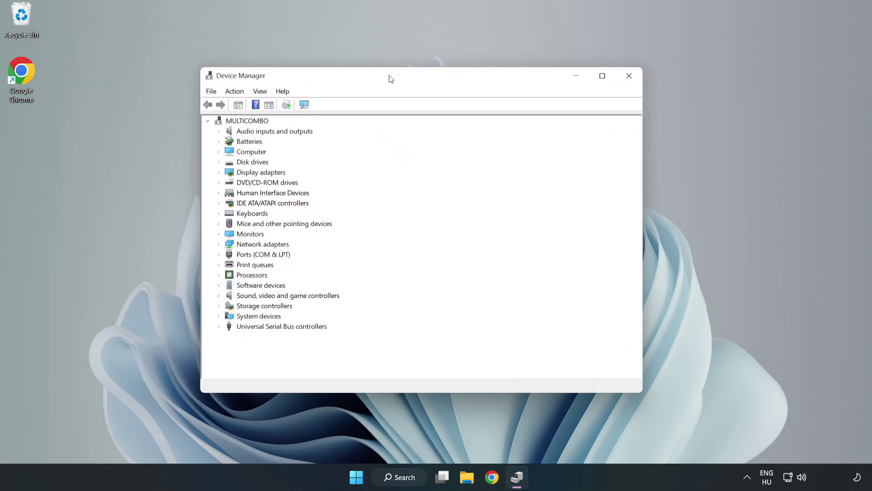
pyautogui.click(233, 174)
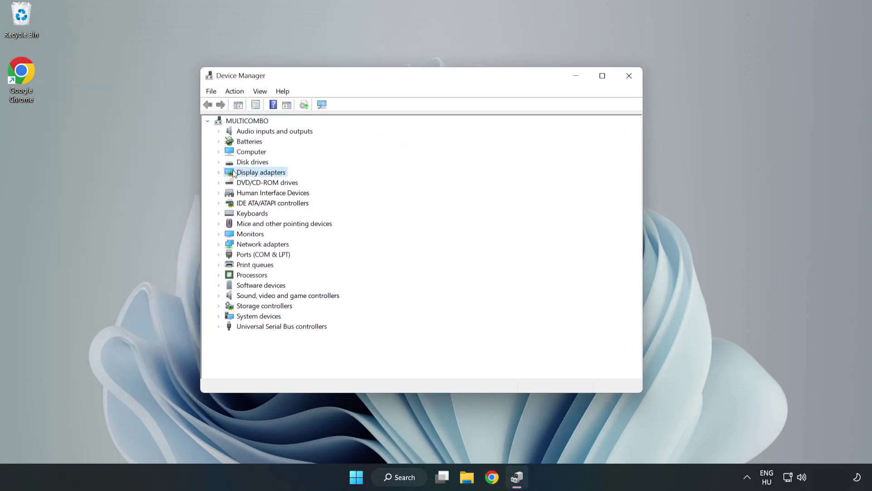
pyautogui.click(219, 173)
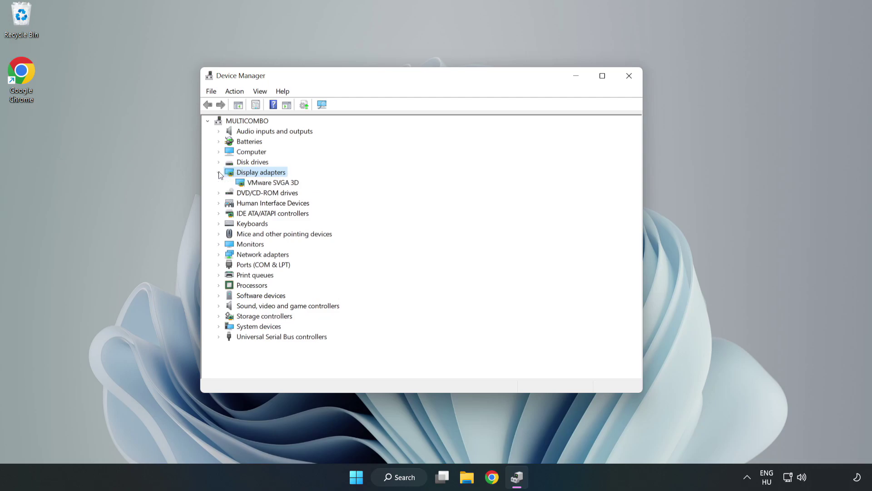
pyautogui.click(246, 186)
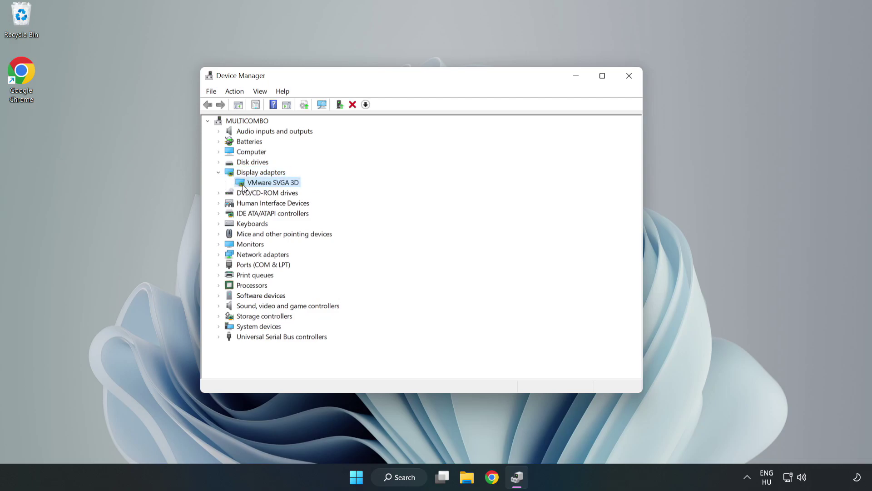
pyautogui.rightClick(271, 186)
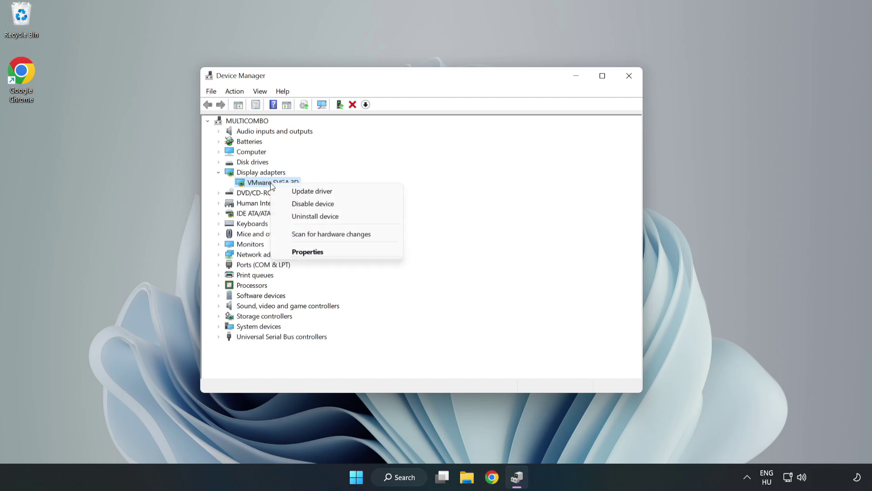
pyautogui.click(339, 194)
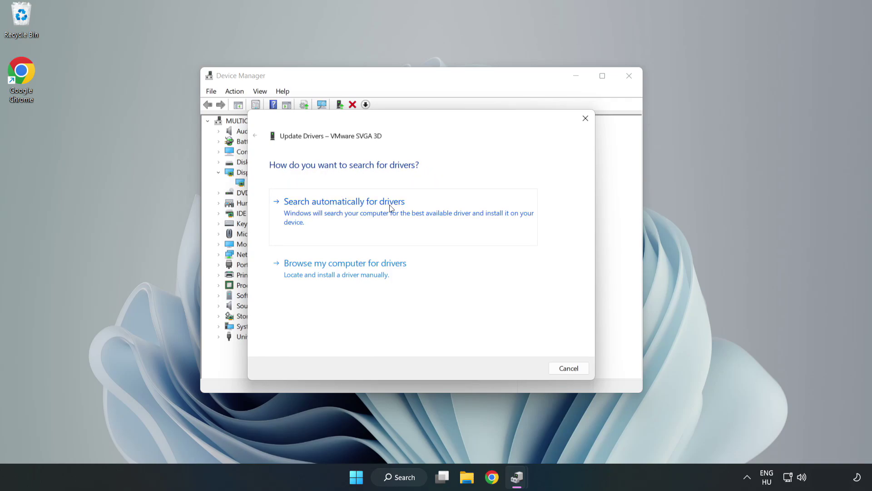
pyautogui.click(347, 213)
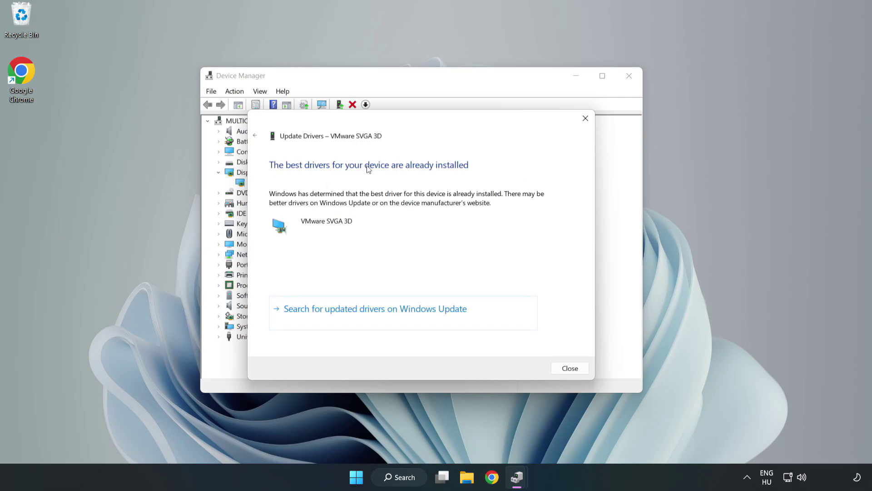
pyautogui.click(571, 369)
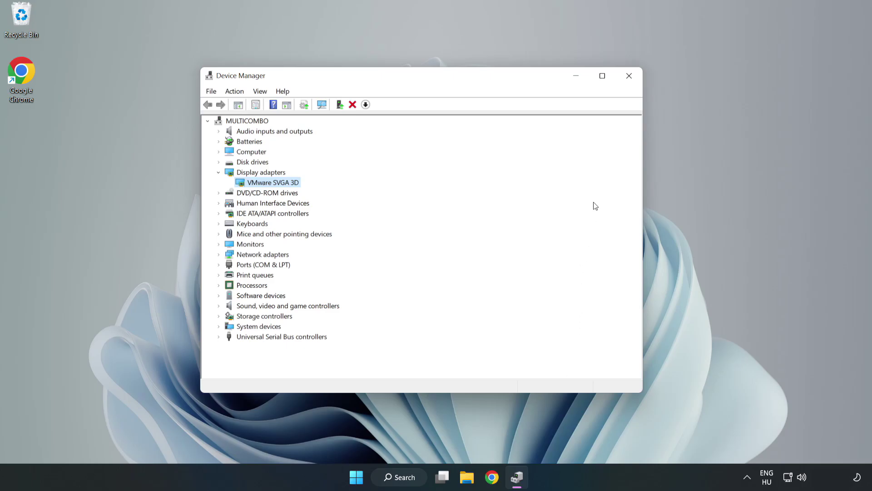
# Close Device Manager and open Windows Update settings by searching 'updates'
pyautogui.click(630, 80)
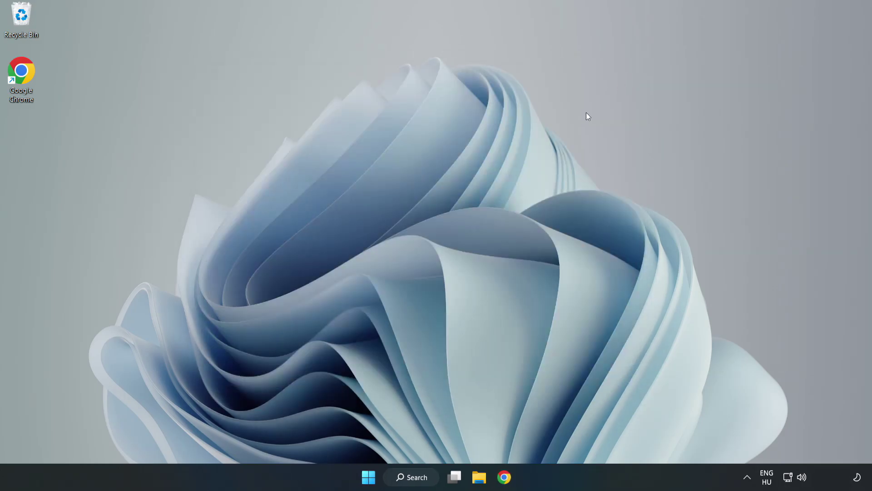
pyautogui.click(416, 477)
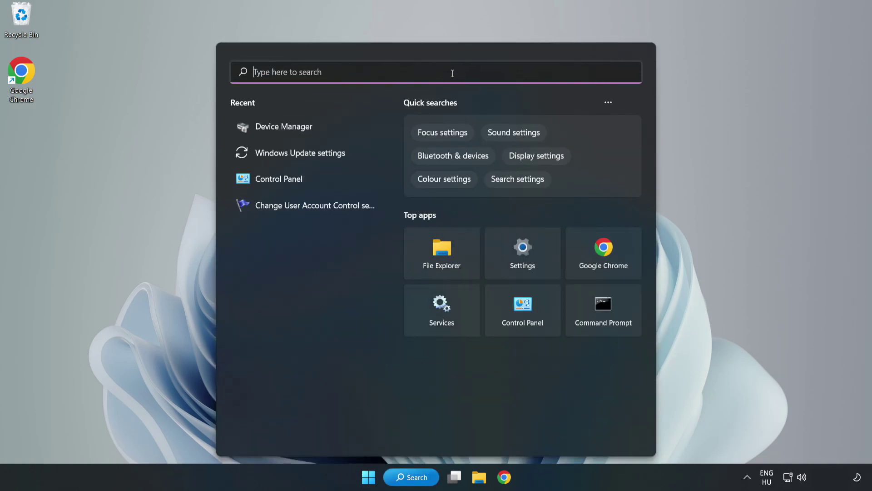
pyautogui.write('updates')
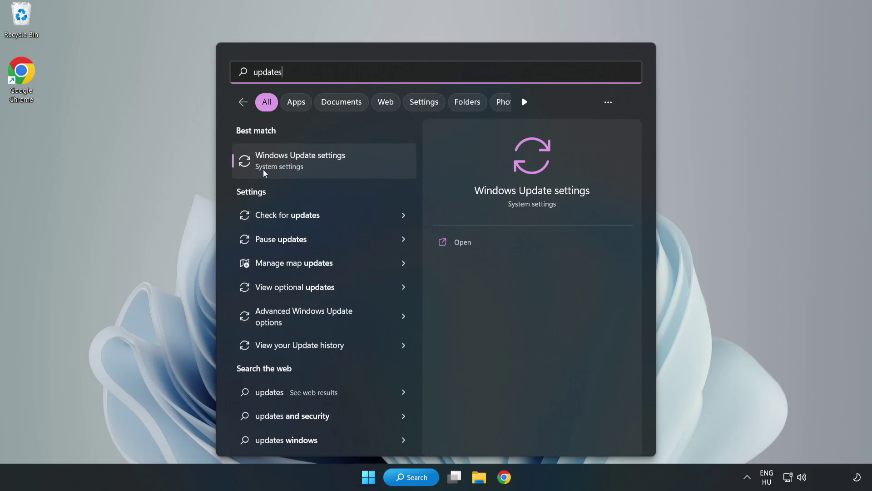
pyautogui.click(311, 164)
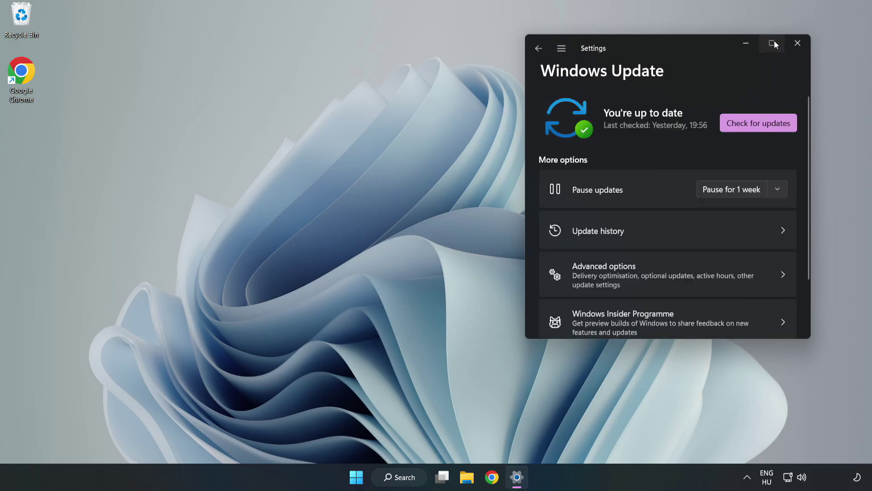
# Maximize Settings, check for updates until a Defender intelligence update installs, then close Settings
pyautogui.click(773, 42)
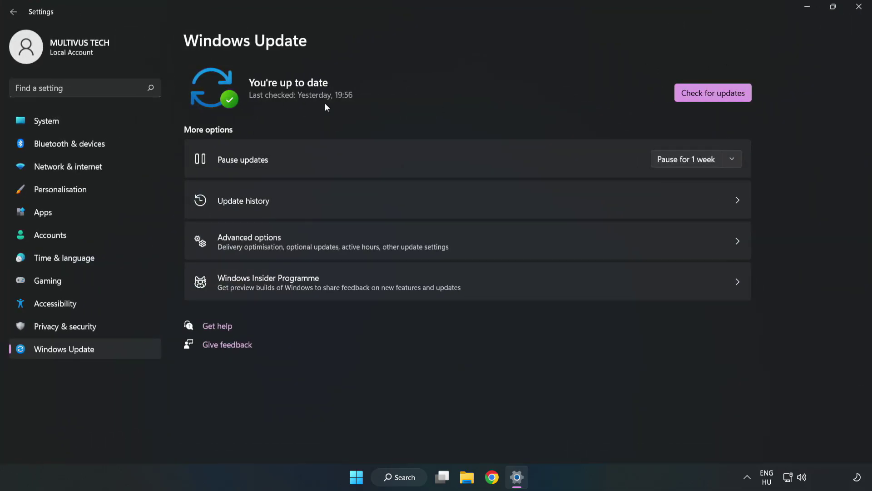
pyautogui.click(716, 95)
pyautogui.click(861, 13)
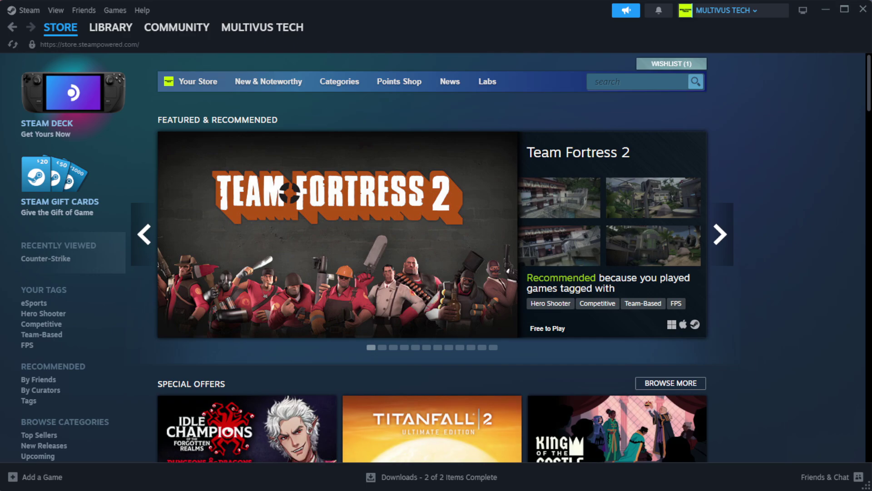
# From the Steam Library home, open Properties for YOUR NOT WORKING GAME
pyautogui.moveTo(125, 33)
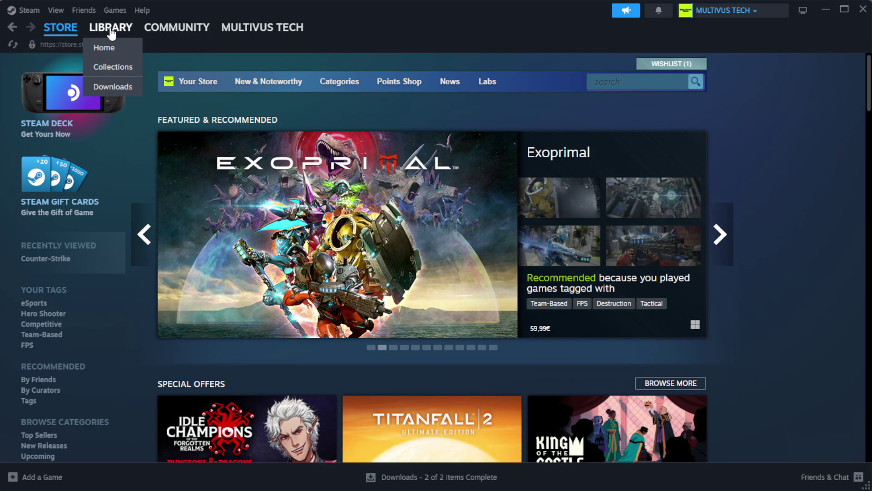
pyautogui.click(125, 48)
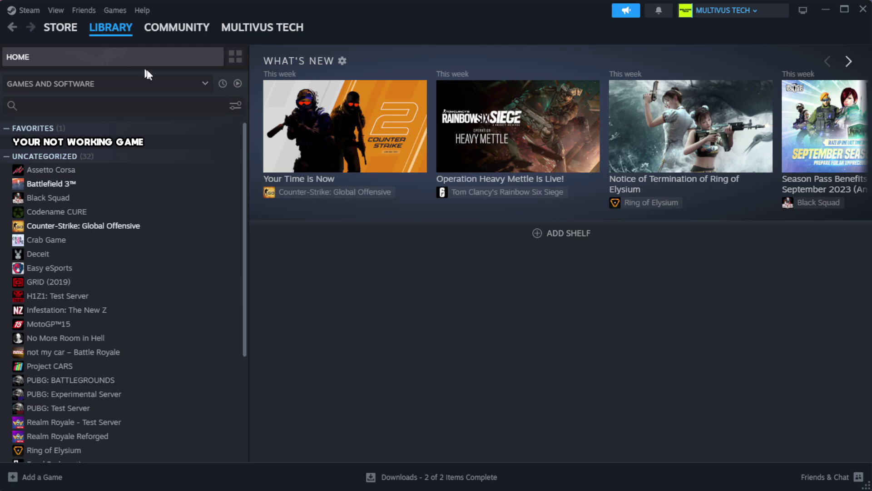
pyautogui.rightClick(215, 144)
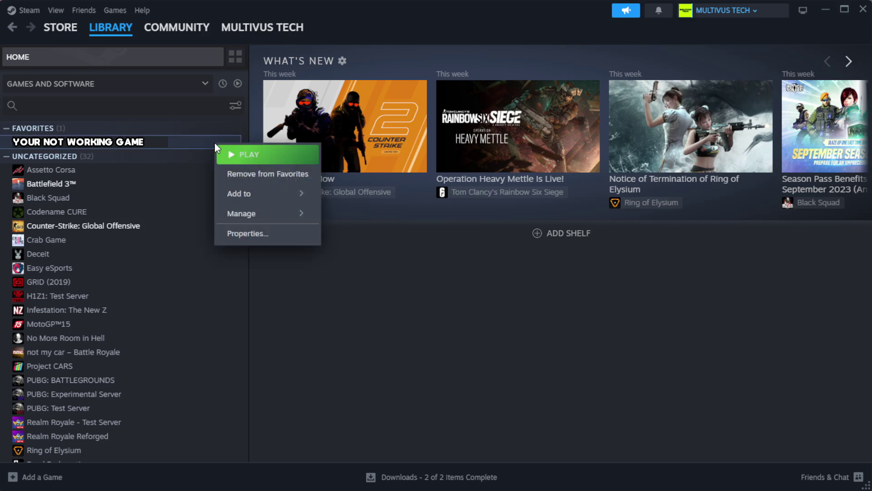
pyautogui.click(273, 234)
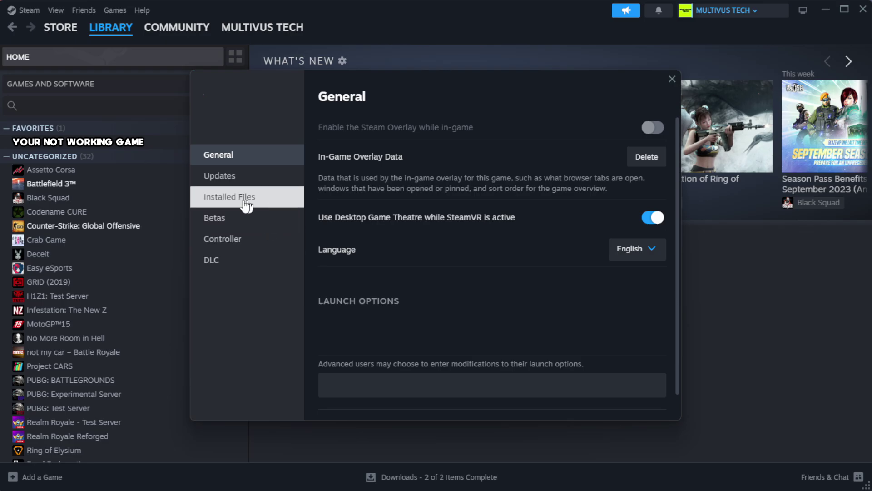
# Verify the game's installed files, with all 1039 files validated
pyautogui.click(286, 206)
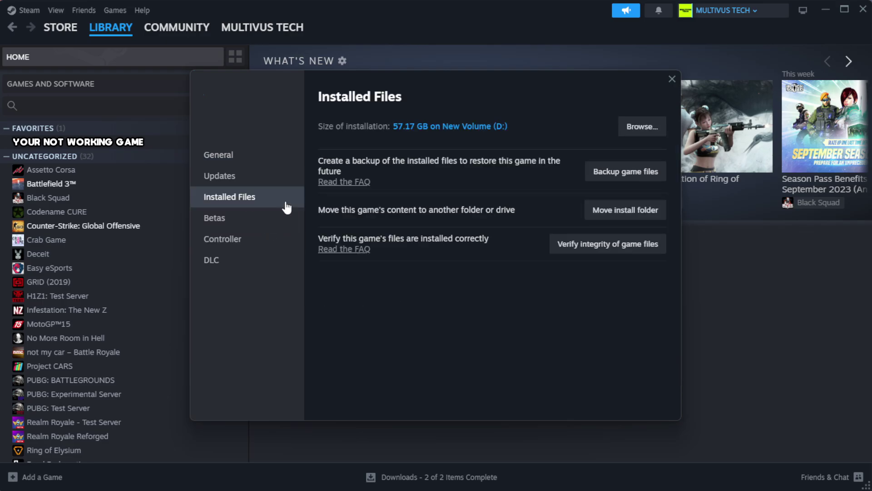
pyautogui.click(613, 254)
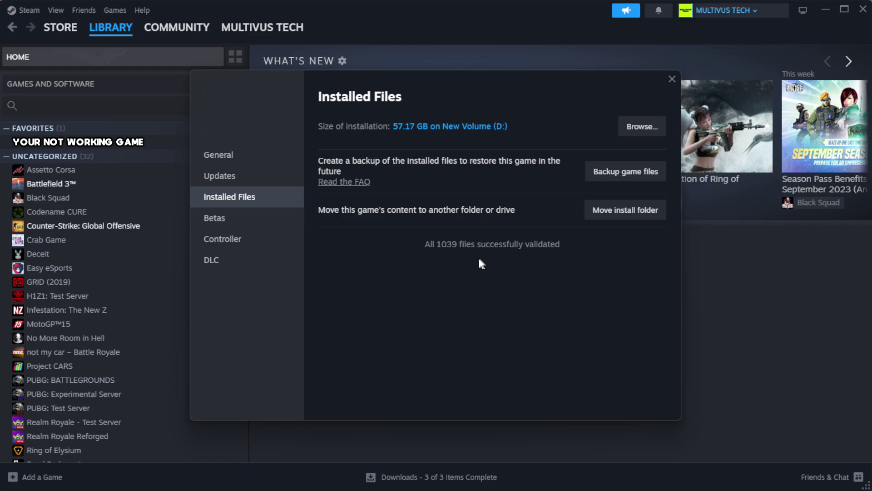
# Open the game's install folder and the Properties of the YOUR NOT WORKING GAME shortcut
pyautogui.click(642, 127)
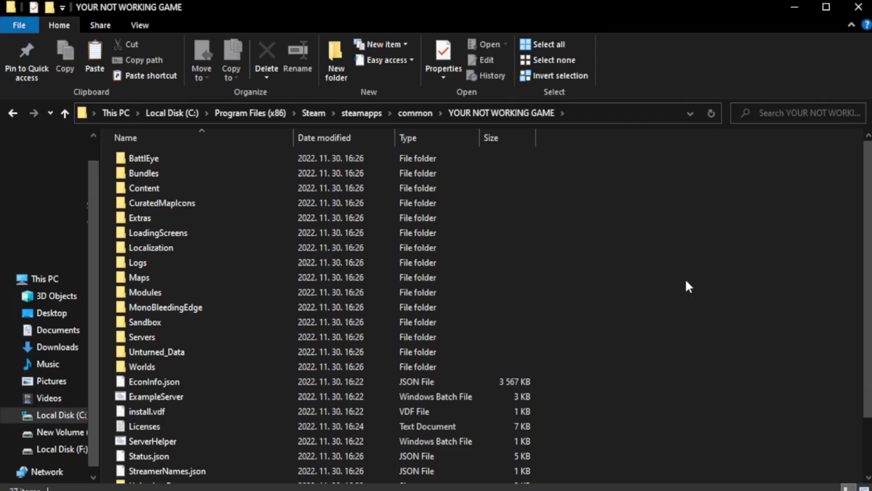
pyautogui.scroll(-2, 867, 325)
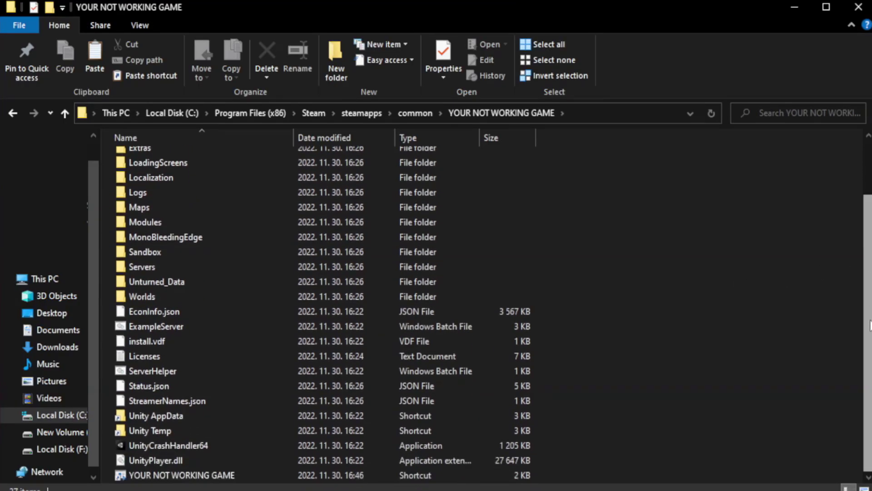
pyautogui.click(318, 477)
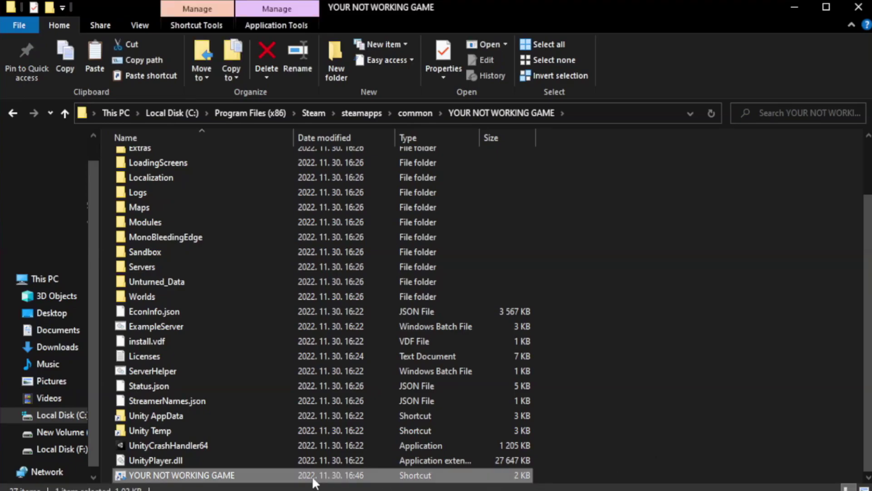
pyautogui.rightClick(291, 477)
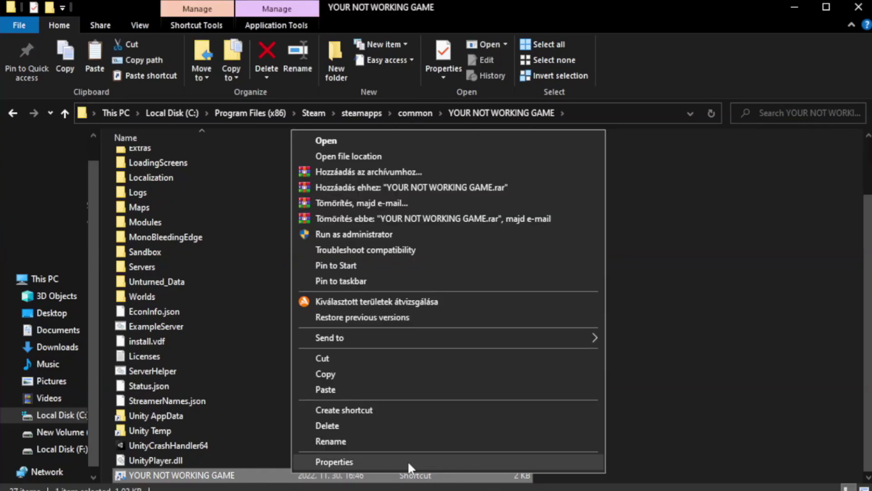
pyautogui.click(445, 461)
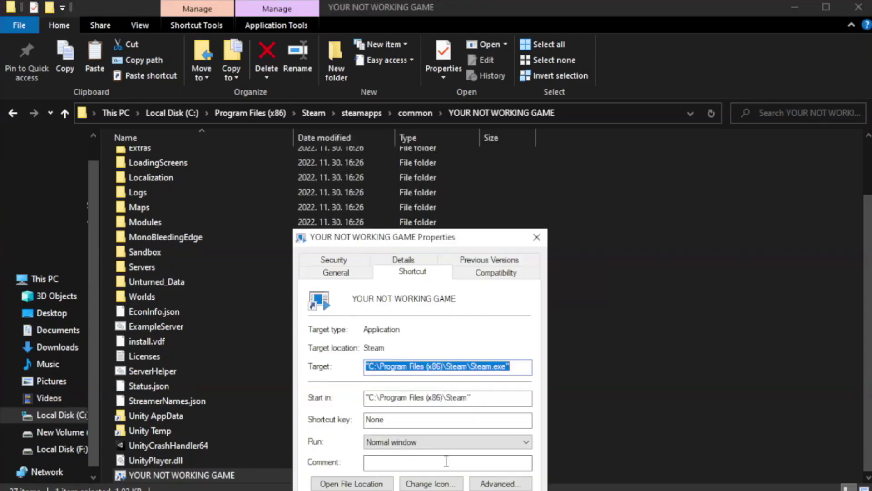
pyautogui.moveTo(437, 241); pyautogui.dragTo(438, 89)
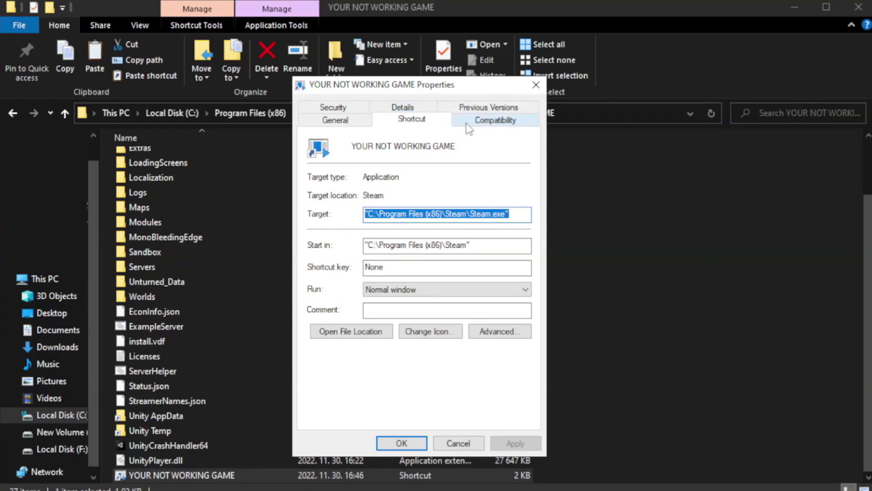
# Give the shortcut Windows 8 compatibility mode, disabled fullscreen optimizations and Run as administrator
pyautogui.click(490, 122)
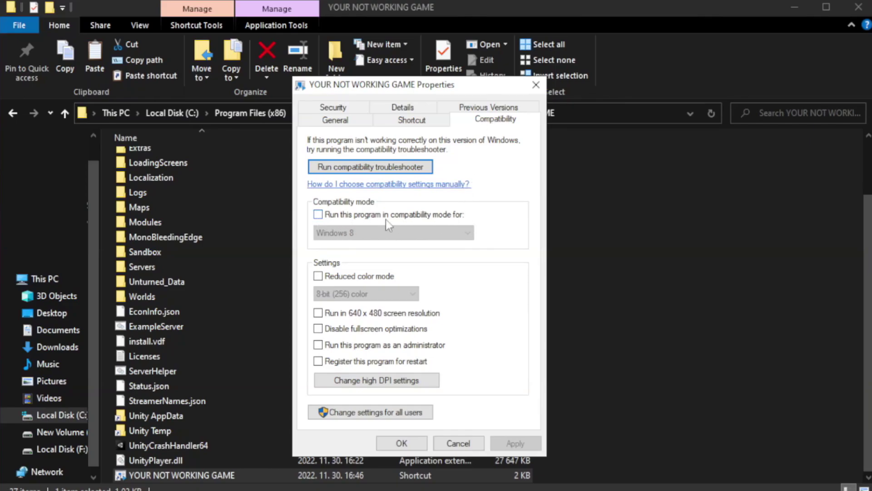
pyautogui.click(346, 216)
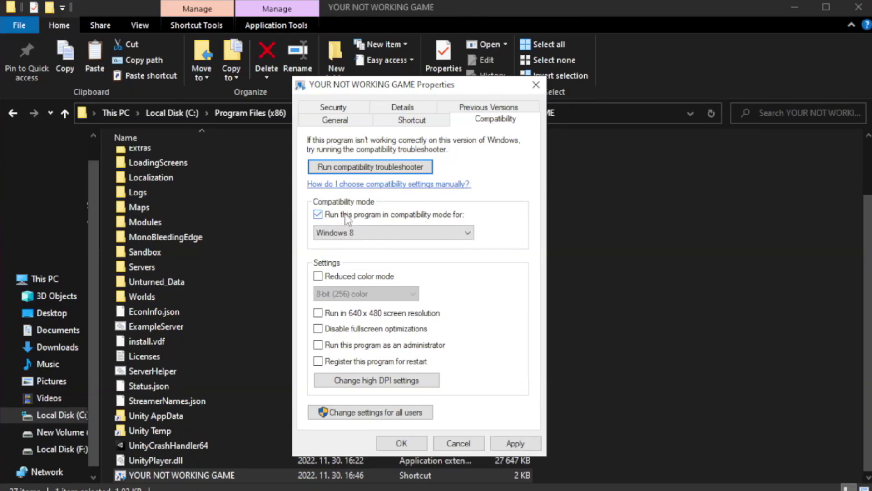
pyautogui.click(373, 232)
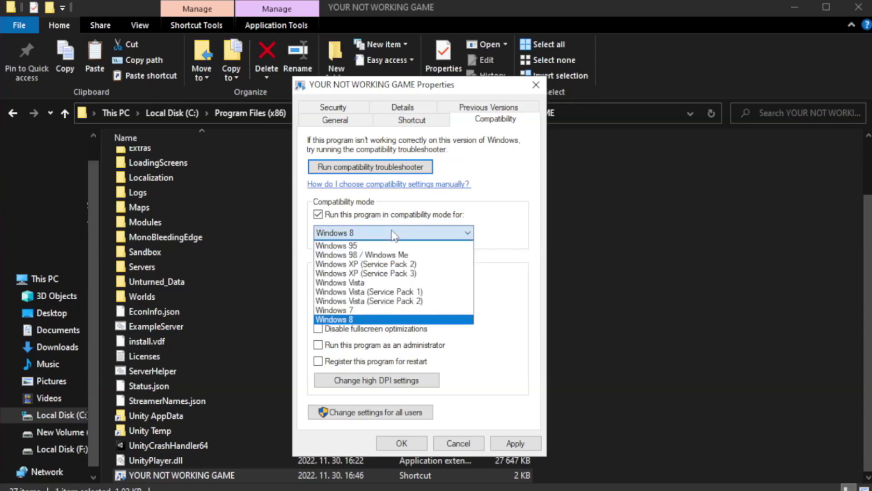
pyautogui.click(370, 320)
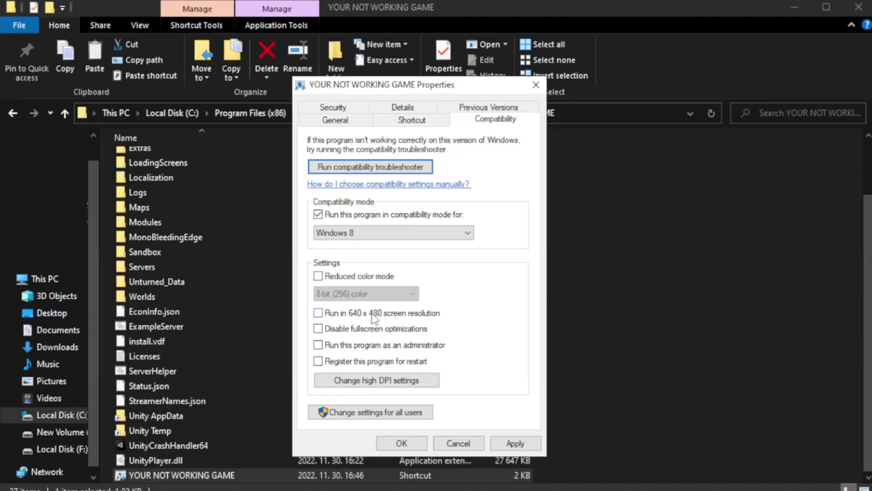
pyautogui.click(340, 334)
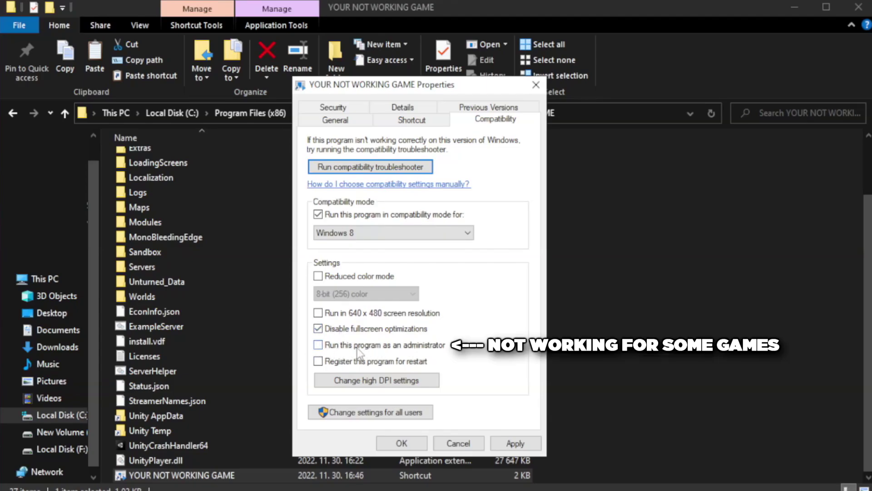
pyautogui.click(342, 351)
pyautogui.click(511, 445)
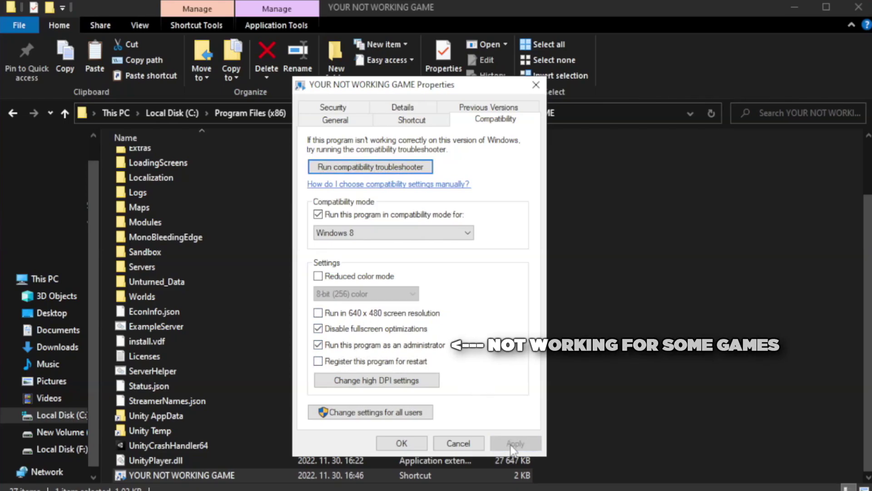
pyautogui.click(401, 445)
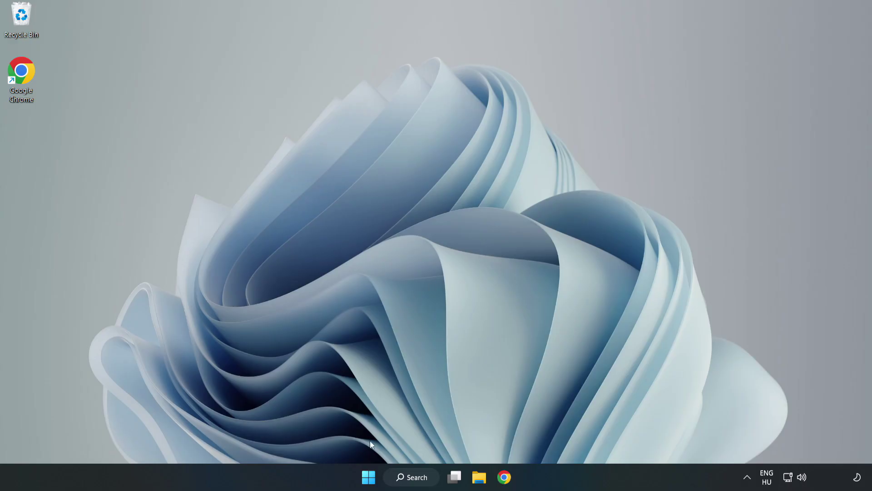
# Launch Task Manager from the Start menu and show its Startup apps list
pyautogui.rightClick(371, 480)
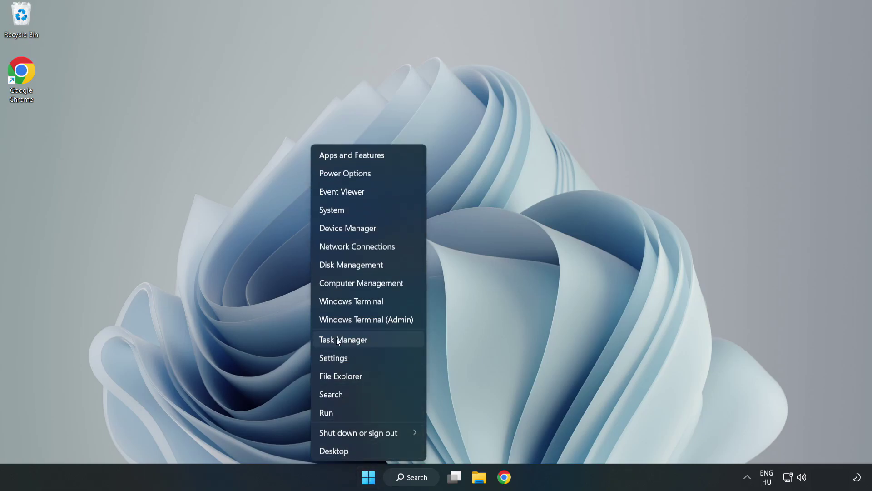
pyautogui.click(367, 341)
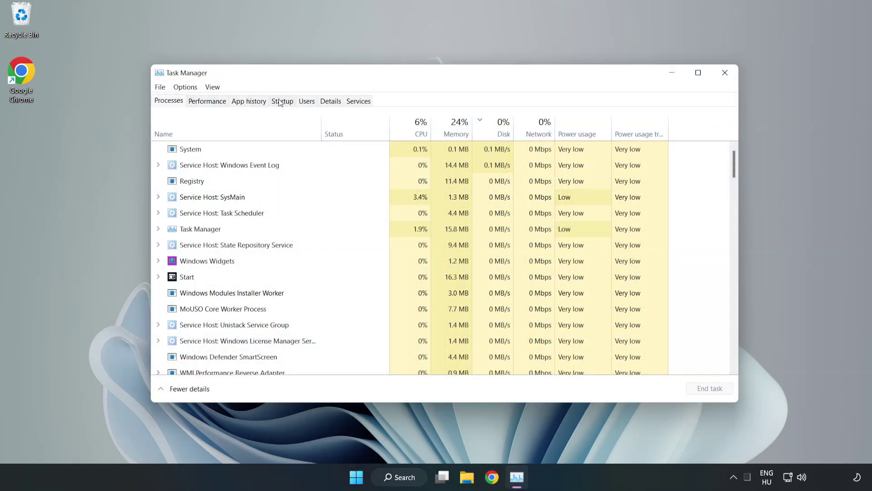
pyautogui.click(284, 104)
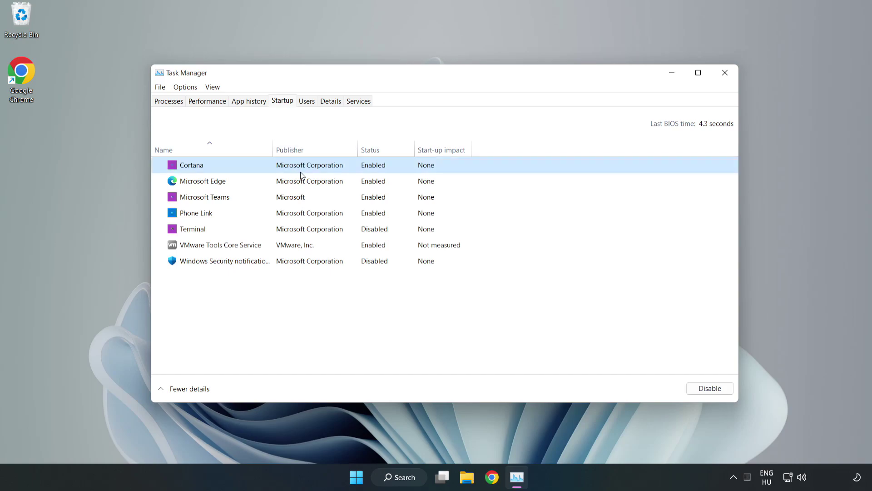
# Disable Cortana, Microsoft Edge, Microsoft Teams and Phone Link as startup apps
pyautogui.click(707, 390)
pyautogui.click(376, 179)
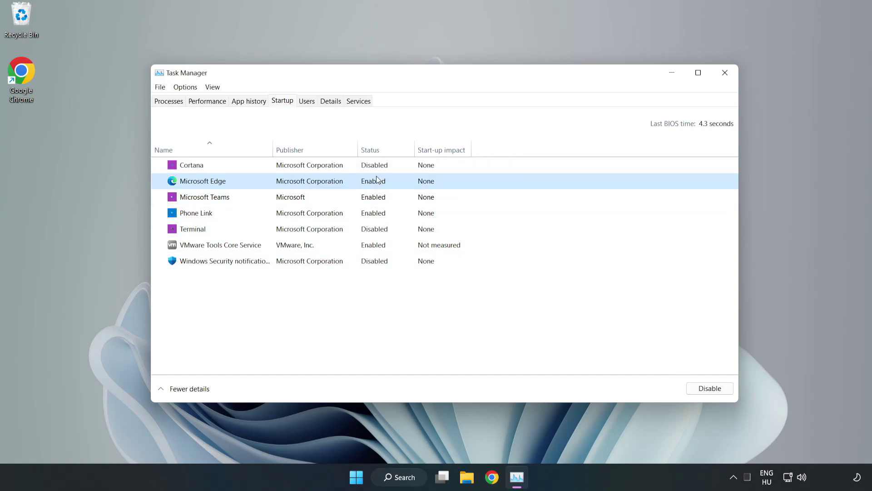
pyautogui.click(709, 388)
pyautogui.click(303, 200)
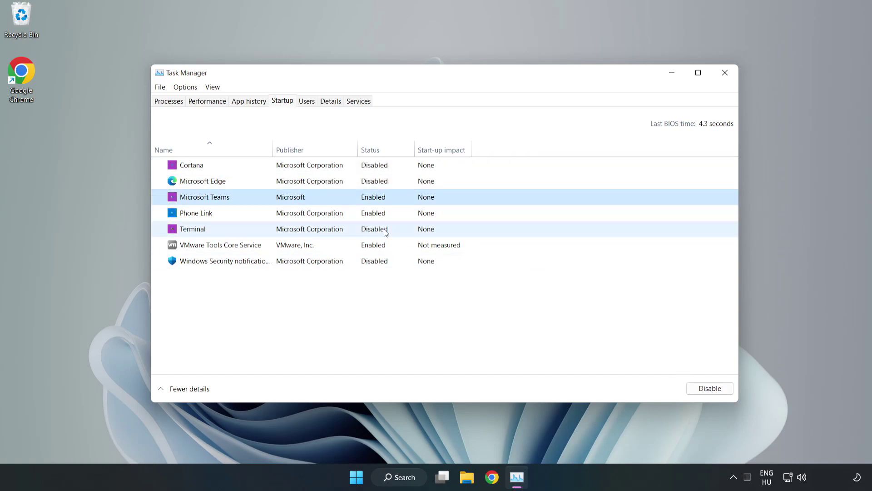
pyautogui.click(709, 389)
pyautogui.click(292, 217)
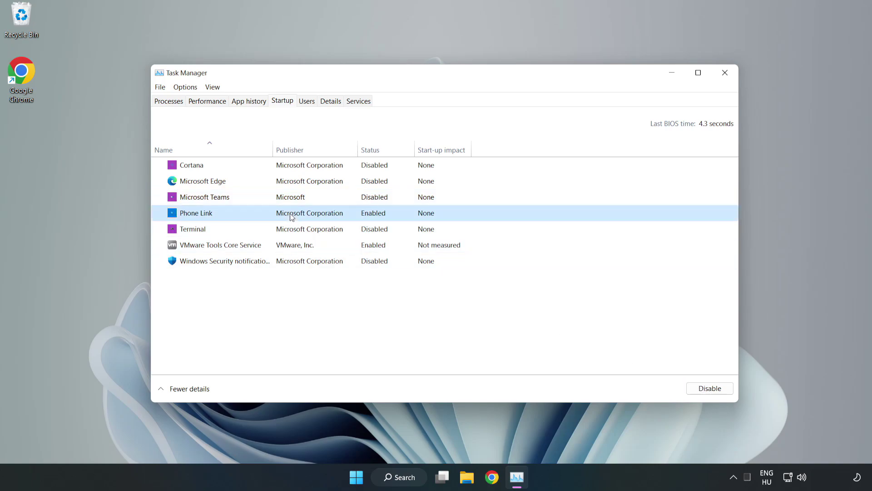
pyautogui.click(726, 391)
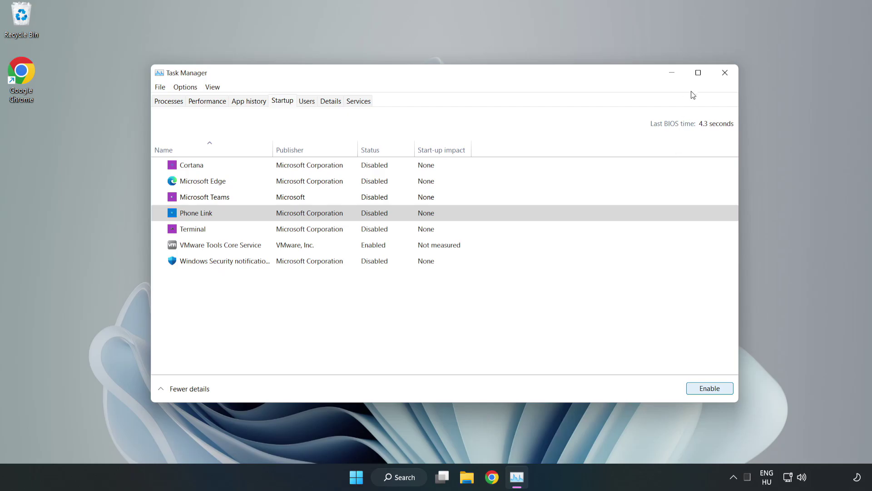
# Close Task Manager and run Command Prompt as administrator via a 'cmd' search
pyautogui.click(725, 73)
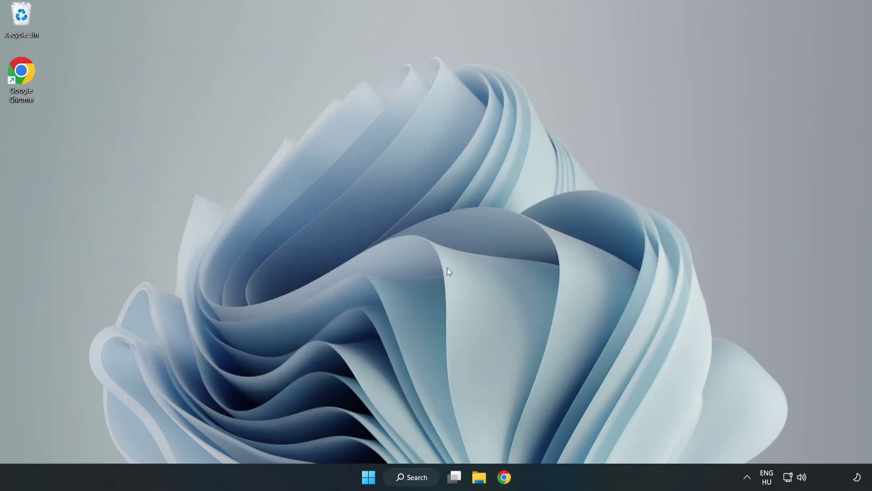
pyautogui.click(422, 476)
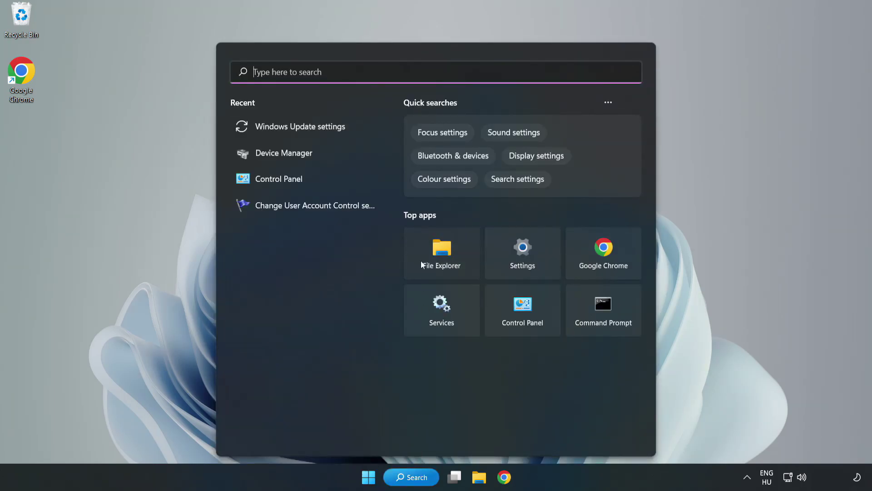
pyautogui.write('cmd')
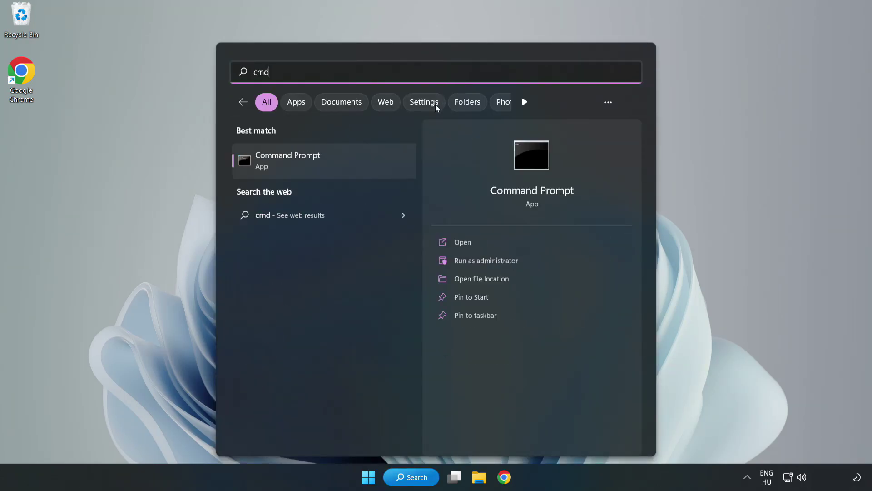
pyautogui.rightClick(341, 165)
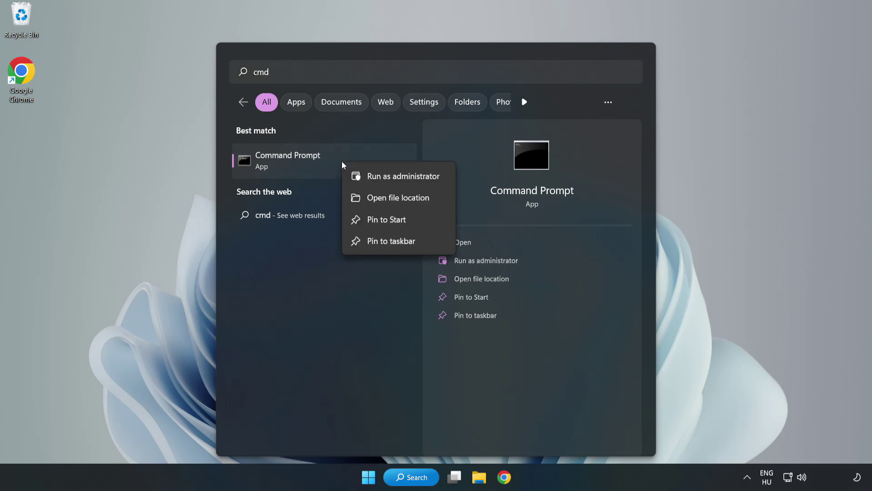
pyautogui.click(377, 178)
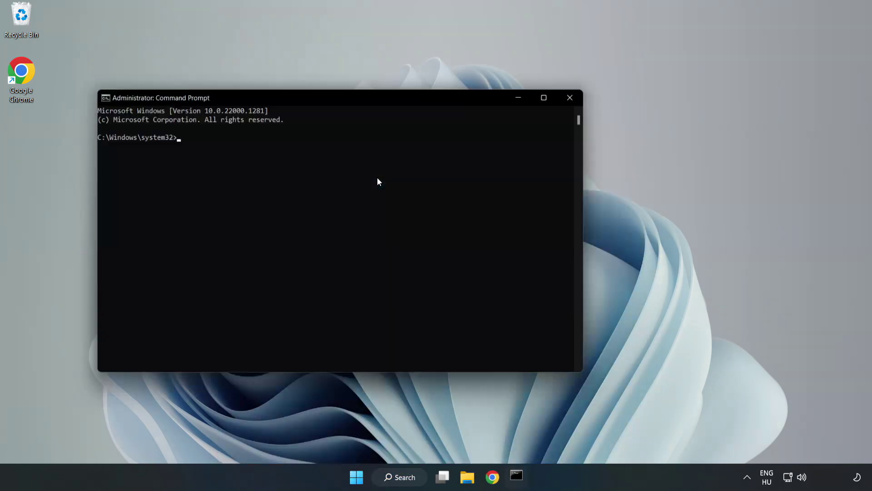
# Run sfc /scannow in Command Prompt, see no integrity violations, and close the console
pyautogui.moveTo(348, 101); pyautogui.dragTo(444, 102)
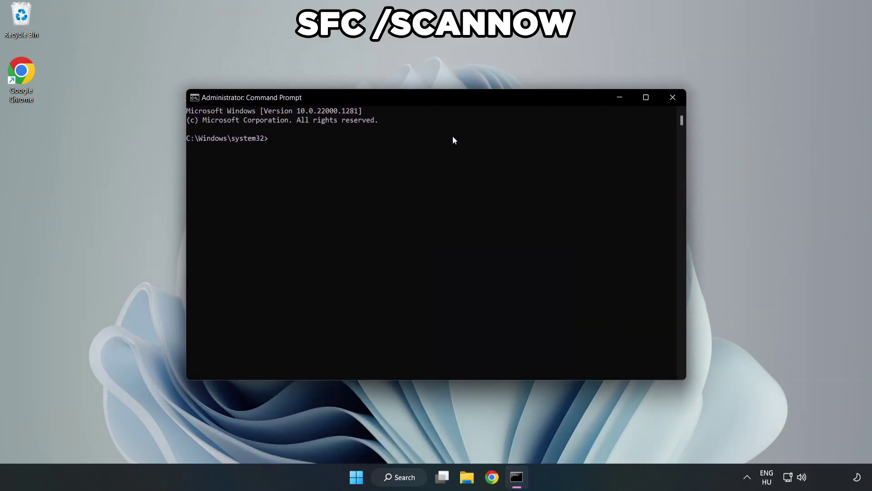
pyautogui.write('sfc /scannow')
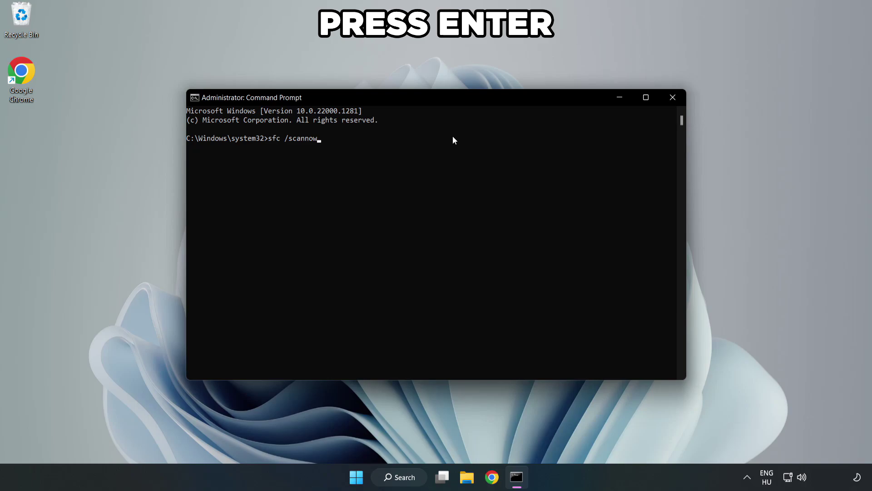
pyautogui.press('Return')
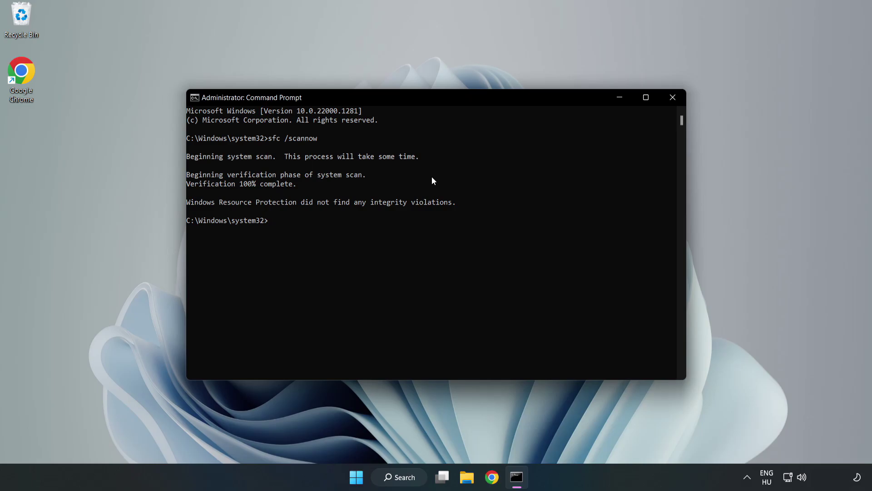
pyautogui.click(672, 98)
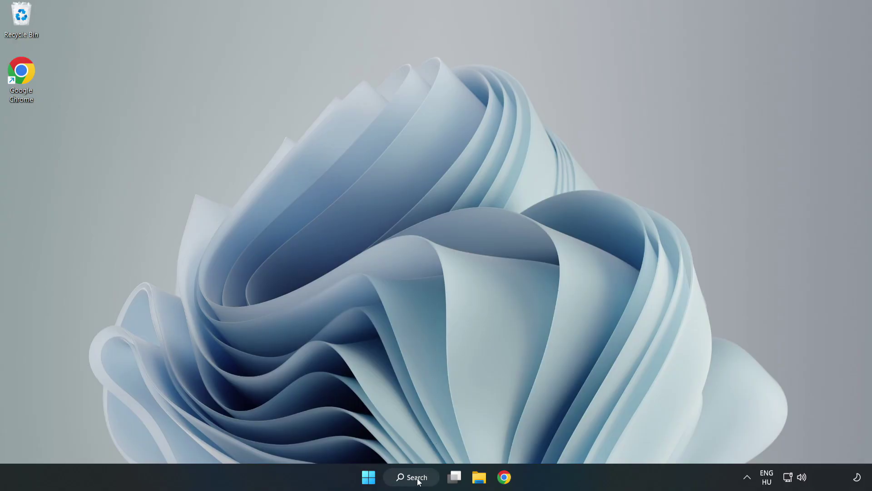
# Search Windows for 'security' to bring up the Windows Security app
pyautogui.click(418, 481)
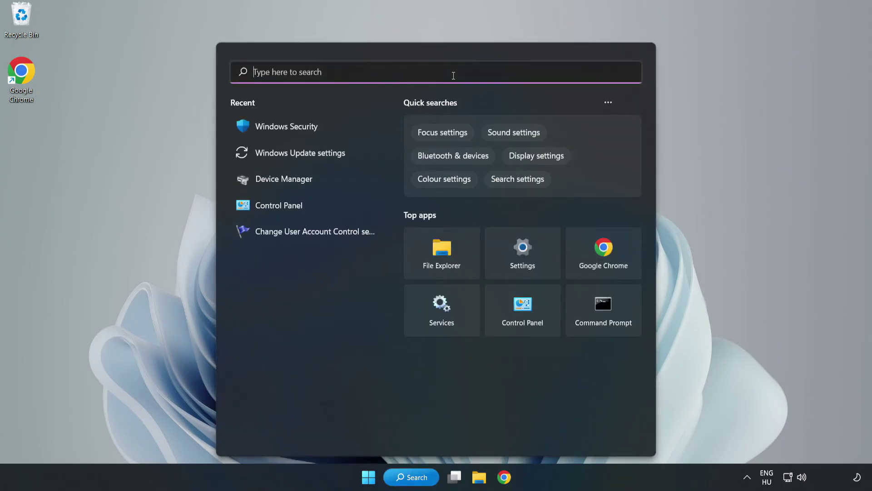
pyautogui.write('secu')
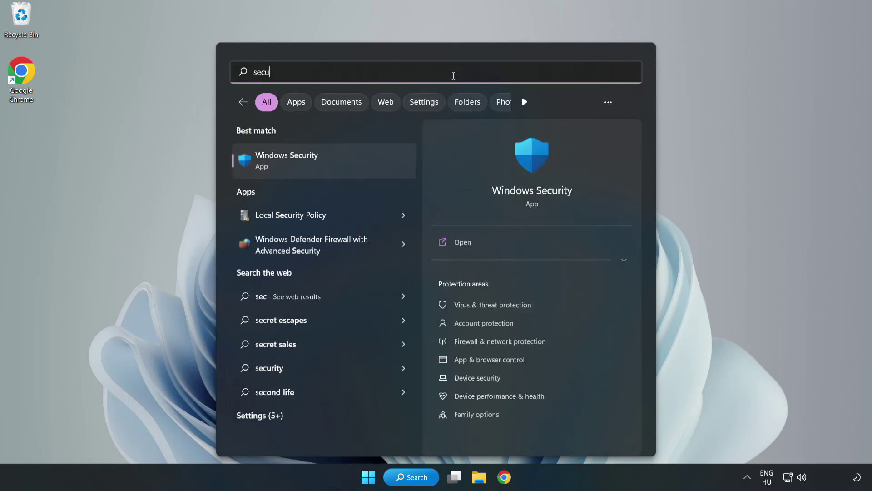
pyautogui.write('rity')
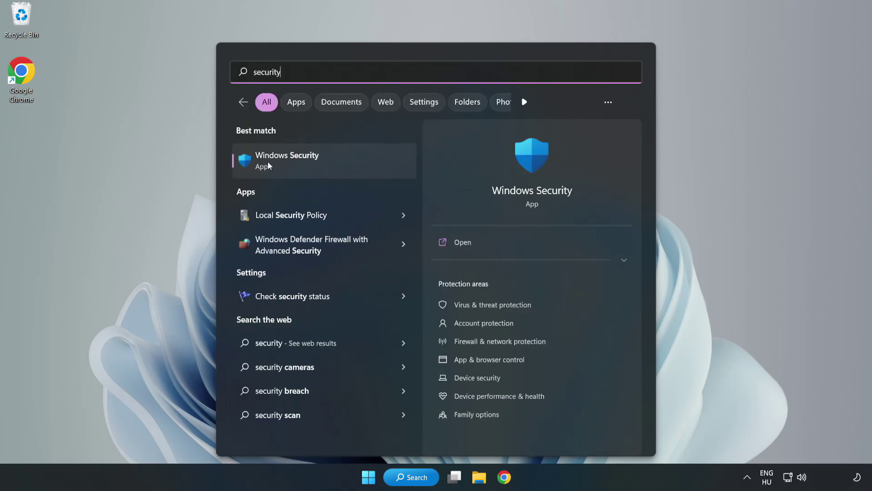
# Open Windows Security's Virus & threat protection settings and scroll down to the Exclusions section
pyautogui.click(316, 168)
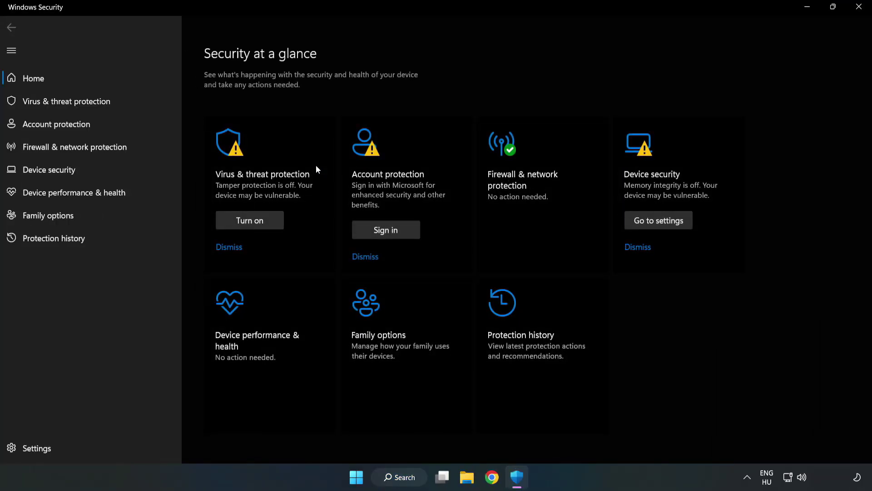
pyautogui.click(58, 103)
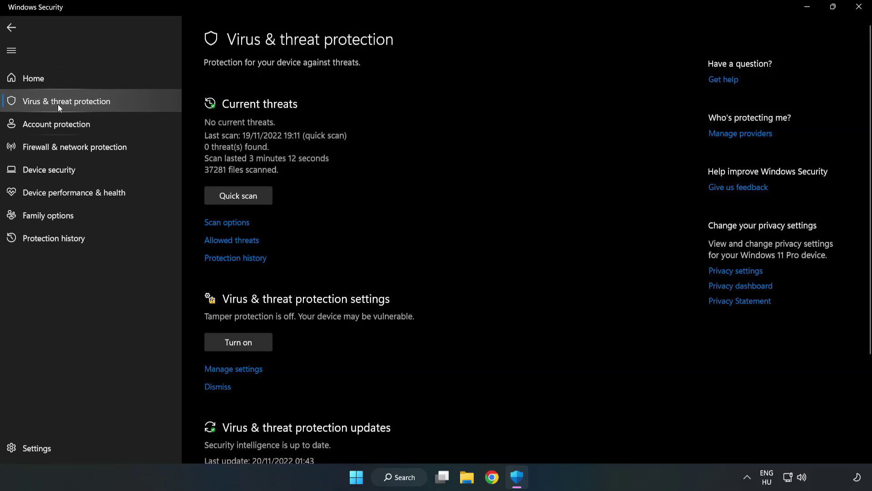
pyautogui.scroll(-3, 455, 175)
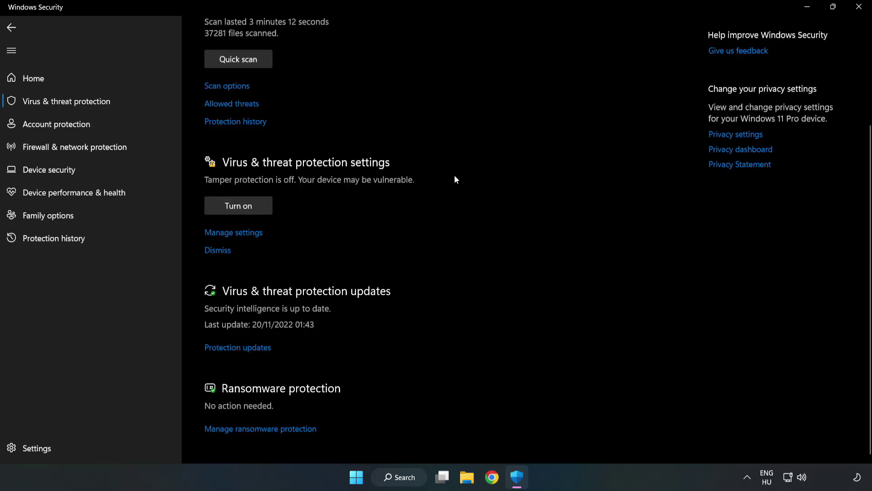
pyautogui.click(239, 234)
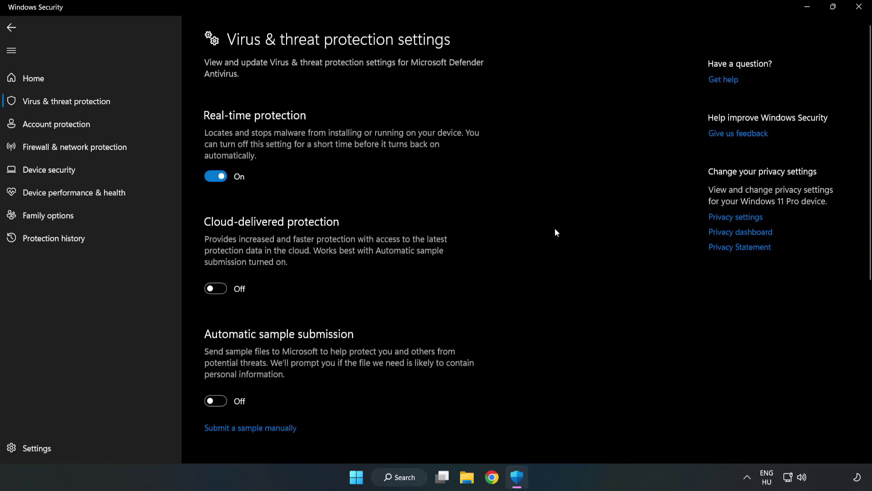
pyautogui.scroll(-5, 555, 229)
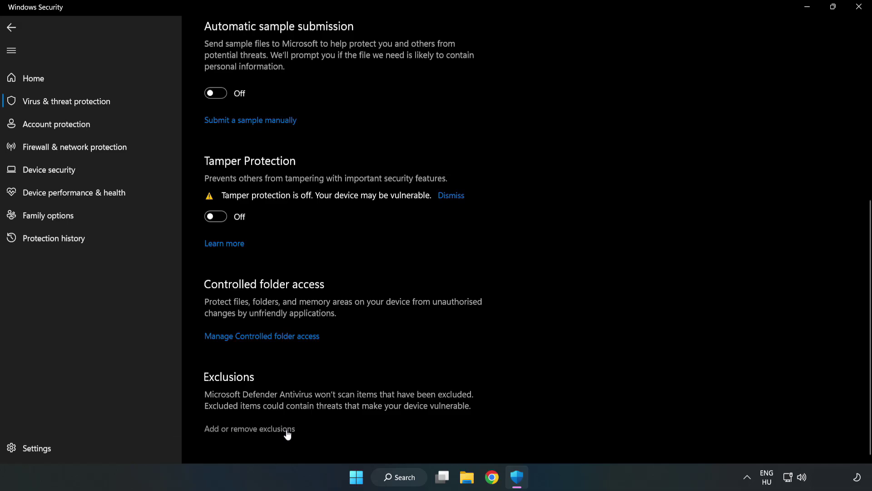
# Add the shortcut in C:\Program Files (x86)\NOT WORKING APP as a file exclusion, then close Windows Security
pyautogui.click(257, 430)
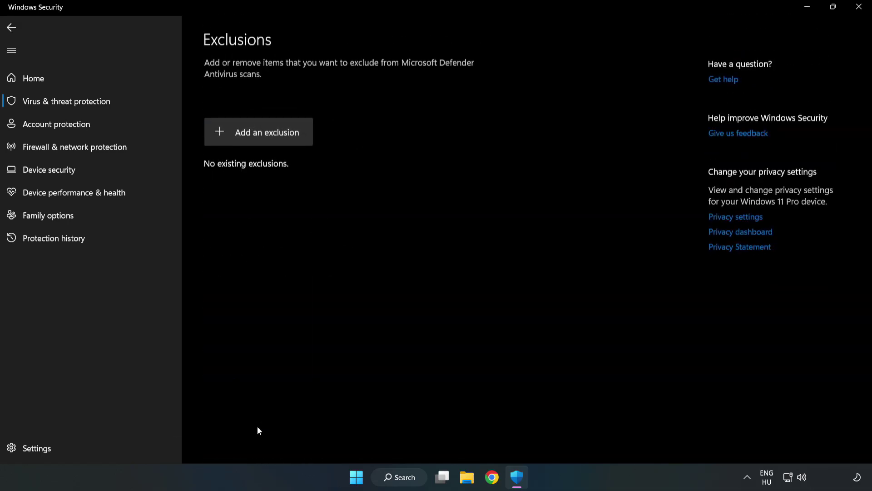
pyautogui.click(267, 136)
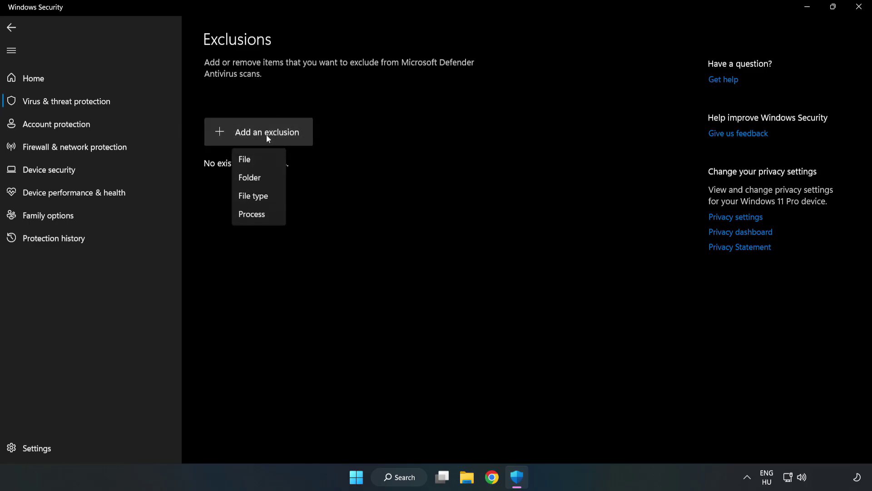
pyautogui.click(248, 161)
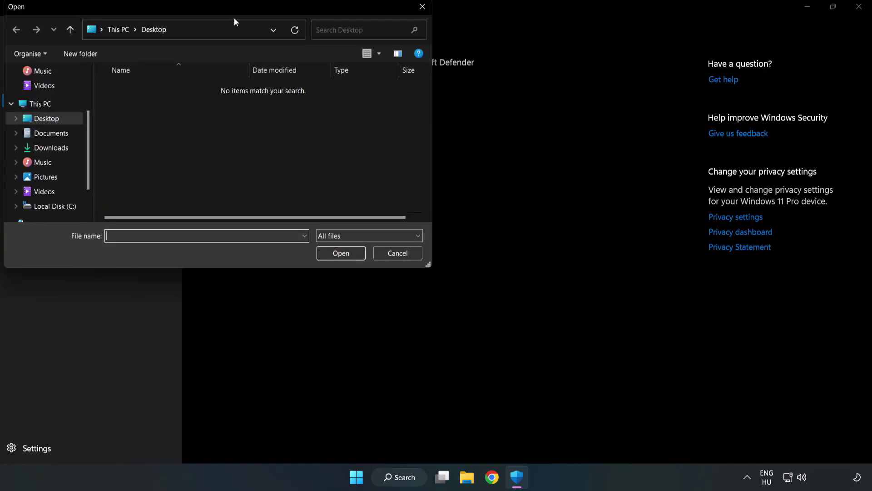
pyautogui.moveTo(235, 19); pyautogui.dragTo(402, 99)
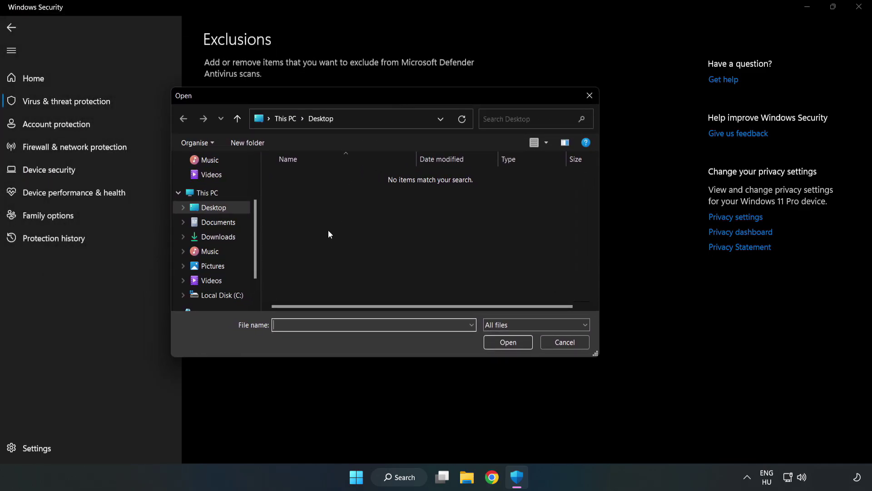
pyautogui.click(222, 297)
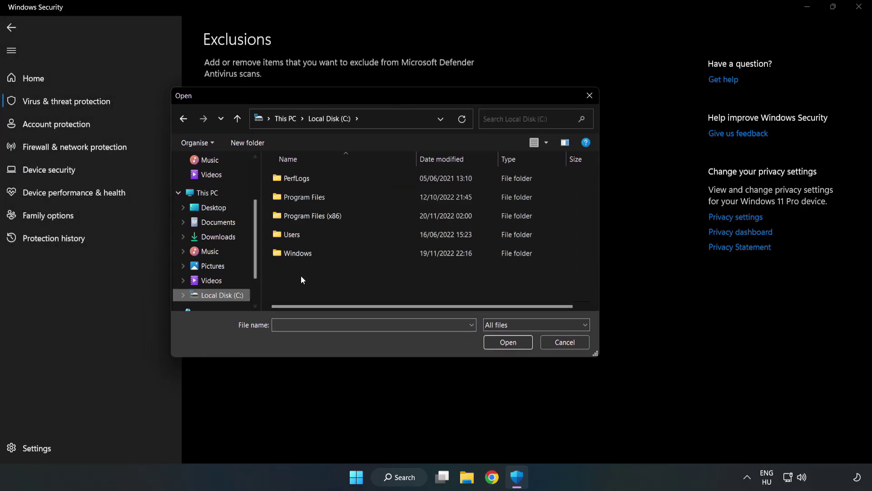
pyautogui.doubleClick(343, 216)
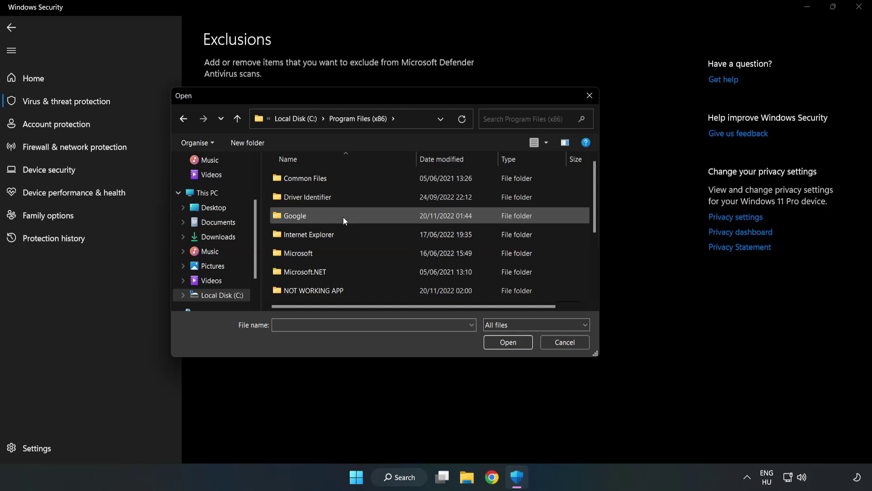
pyautogui.doubleClick(344, 291)
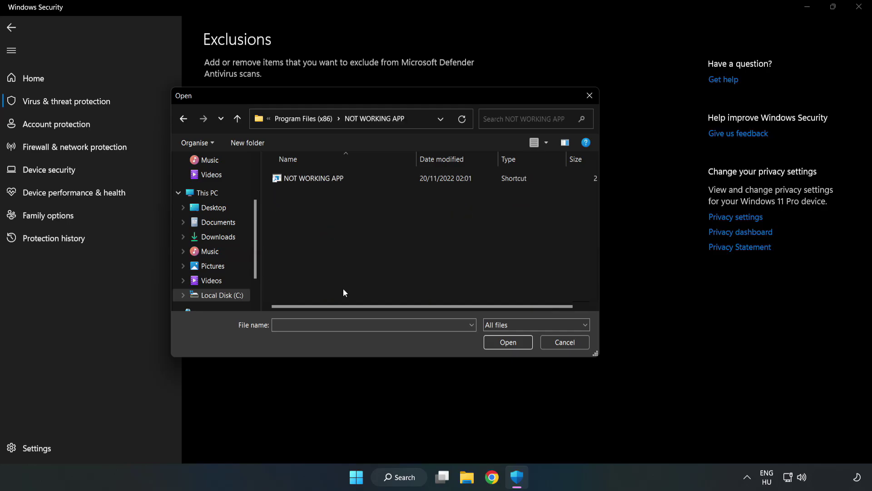
pyautogui.click(308, 179)
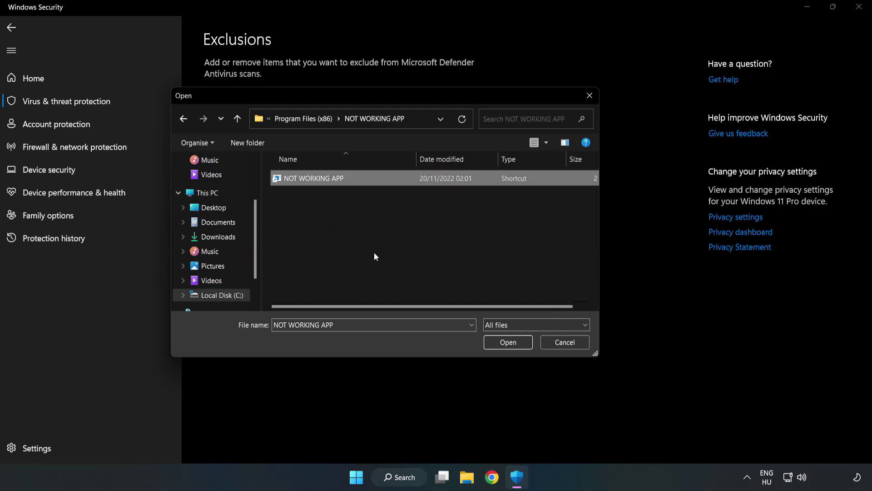
pyautogui.click(508, 344)
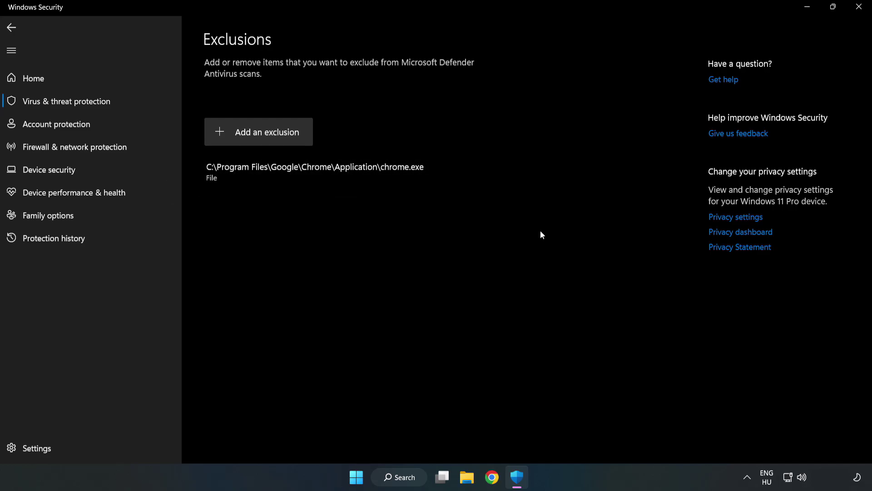
pyautogui.click(859, 12)
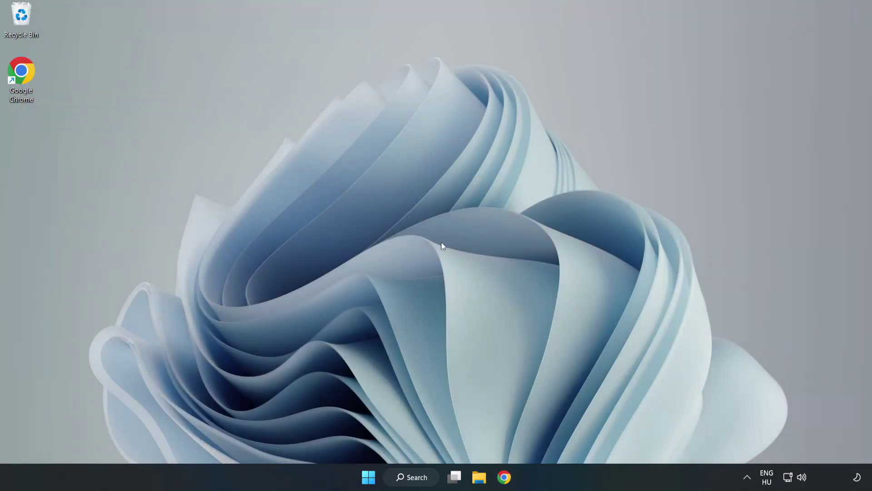
# Show the Start menu's power options, including Restart
pyautogui.click(368, 477)
pyautogui.click(577, 437)
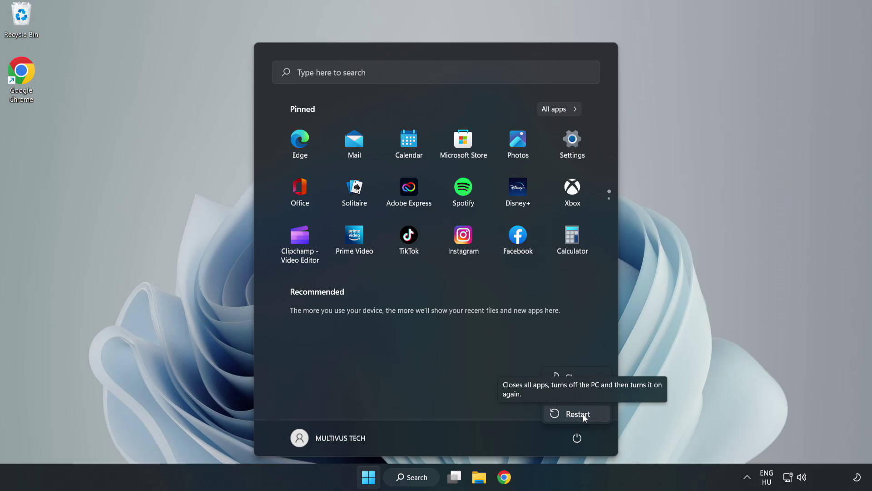